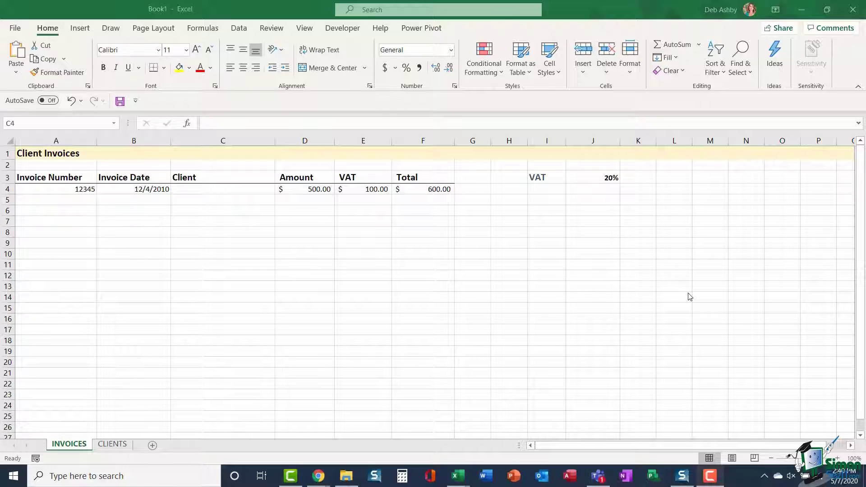
Enter test client names 'Company A' and 'Company' in C4:C5, then clear both entries.
{"action": "left_click", "coordinate": [209, 192]}
{"action": "type", "text": "Company "}
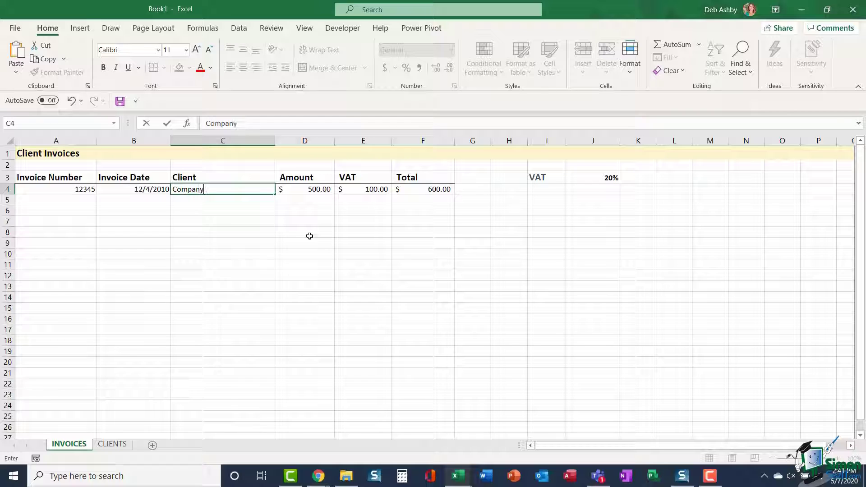
{"action": "type", "text": "A"}
{"action": "left_click", "coordinate": [200, 201]}
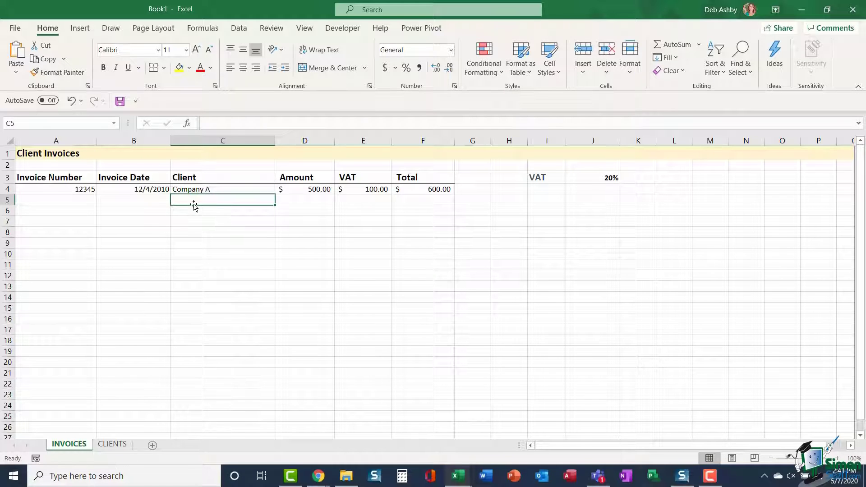
{"action": "type", "text": "Coomaptn"}
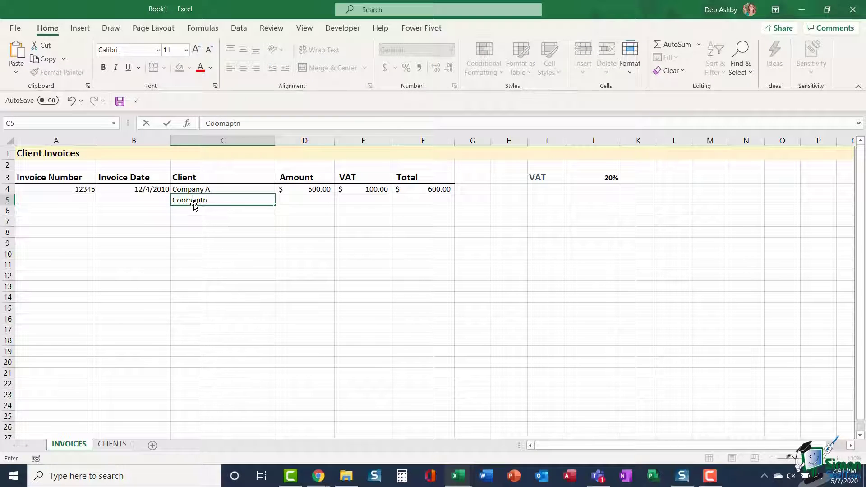
{"action": "key", "text": "BackSpace"}
{"action": "type", "text": "any A"}
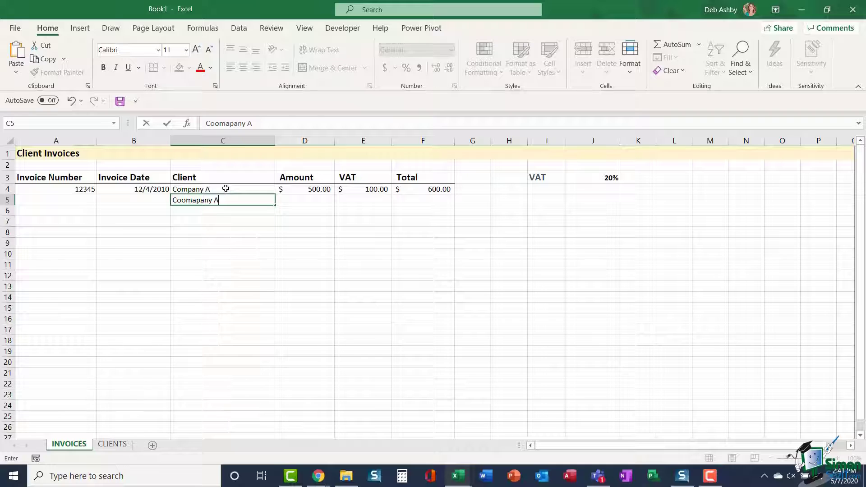
{"action": "mouse_move", "coordinate": [222, 189]}
{"action": "left_mouse_down"}
{"action": "mouse_move", "coordinate": [218, 198]}
{"action": "mouse_move", "coordinate": [230, 198]}
{"action": "left_mouse_up"}
{"action": "key", "text": "Delete"}
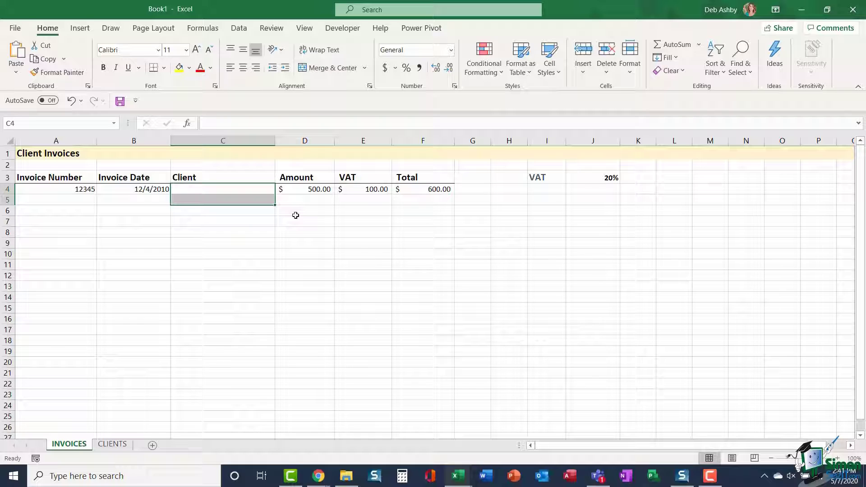
{"action": "left_click", "coordinate": [248, 190]}
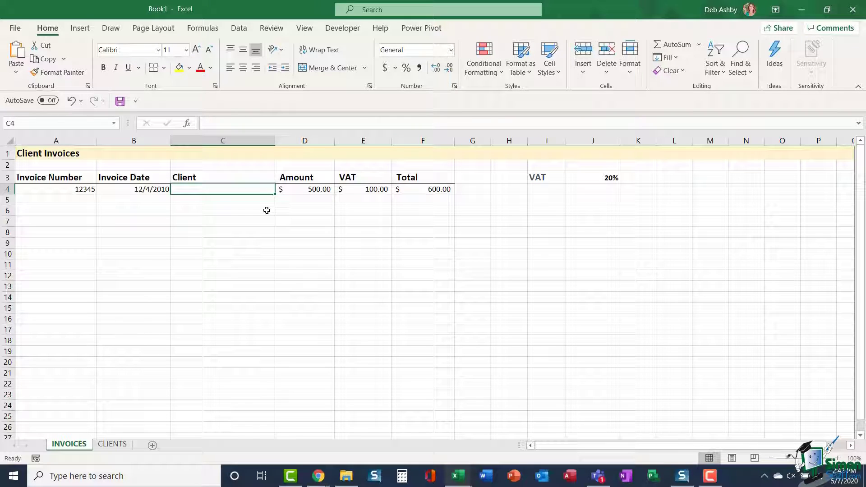
Inspect the CLIENTS sheet's Company A–J names in A2:A11, ending on a cell inside the list.
{"action": "left_click", "coordinate": [114, 445]}
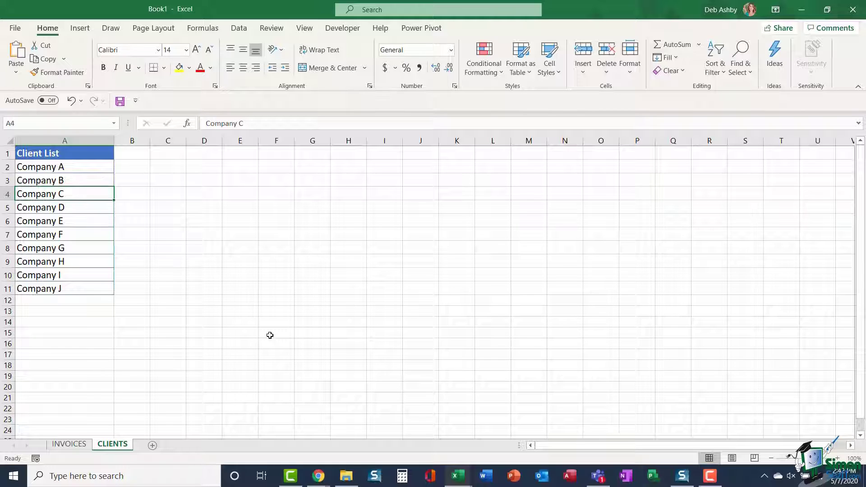
{"action": "left_click", "coordinate": [47, 302]}
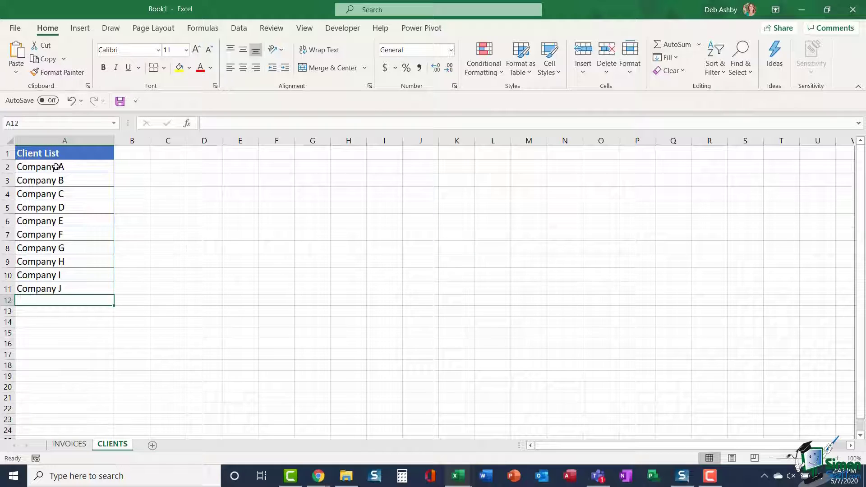
{"action": "left_click_drag", "start_coordinate": [60, 167], "coordinate": [59, 288]}
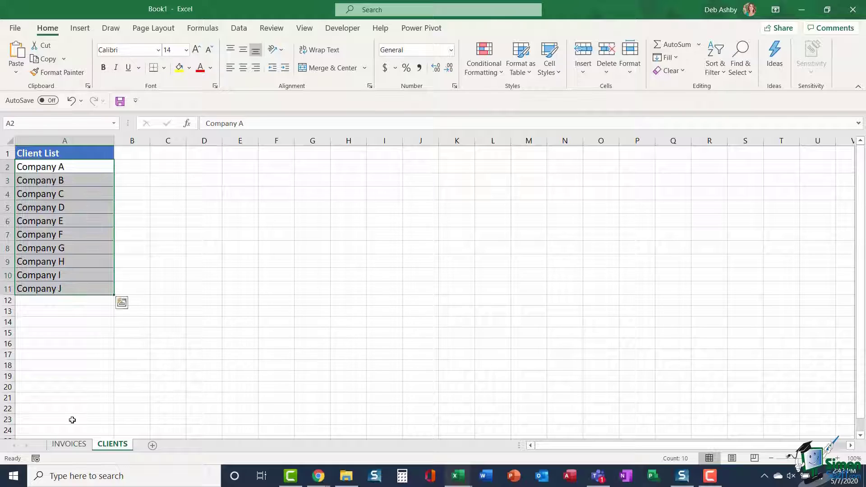
{"action": "left_click", "coordinate": [80, 443]}
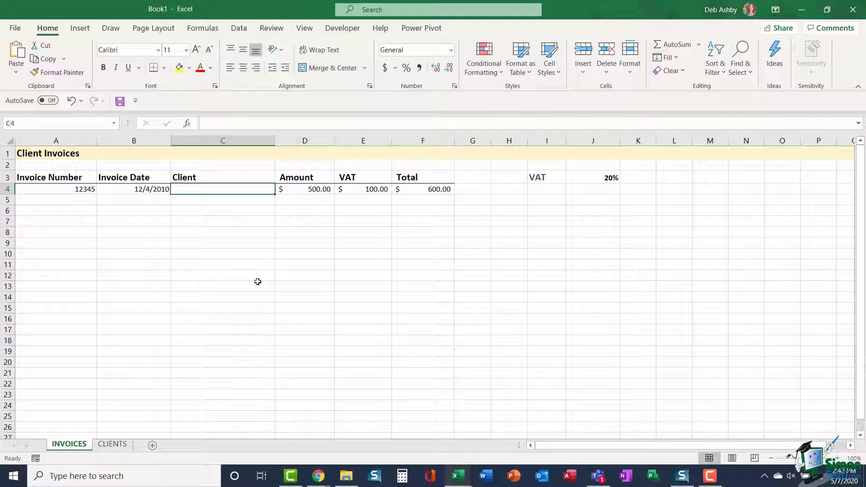
{"action": "left_click", "coordinate": [112, 443]}
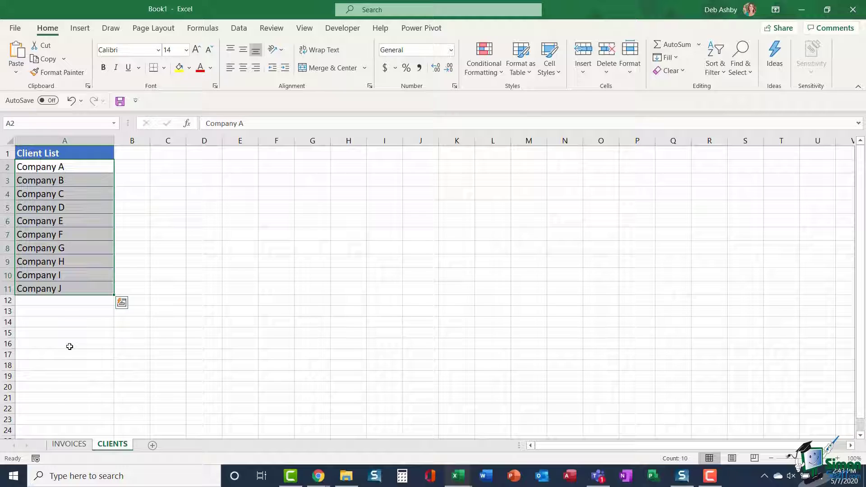
{"action": "left_click", "coordinate": [63, 301]}
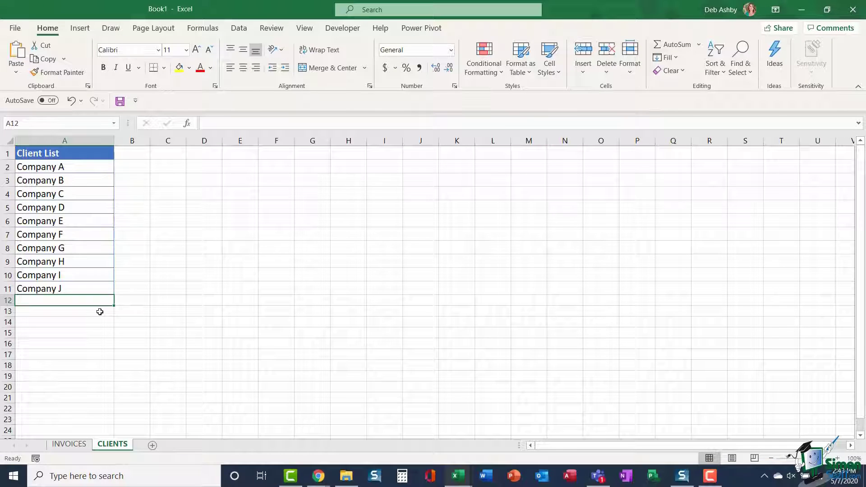
{"action": "left_click", "coordinate": [63, 221]}
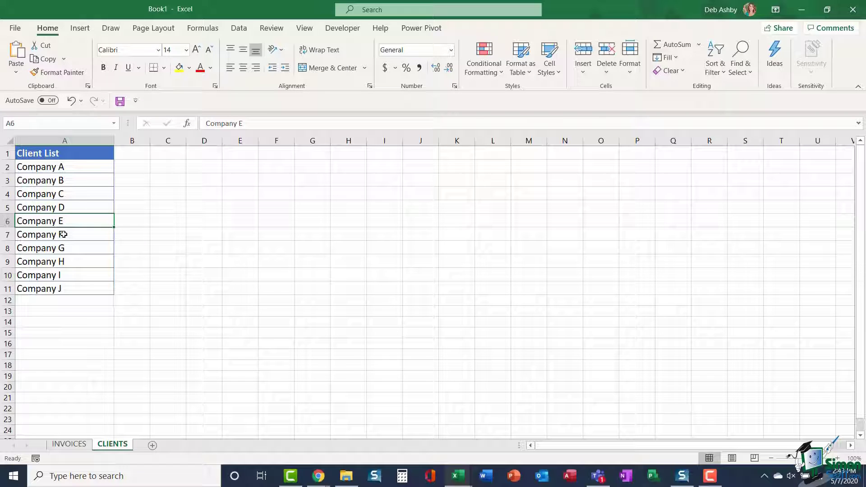
Format the Client List A1:A11 as a blue-styled table with a header row.
{"action": "key", "text": "ctrl+a"}
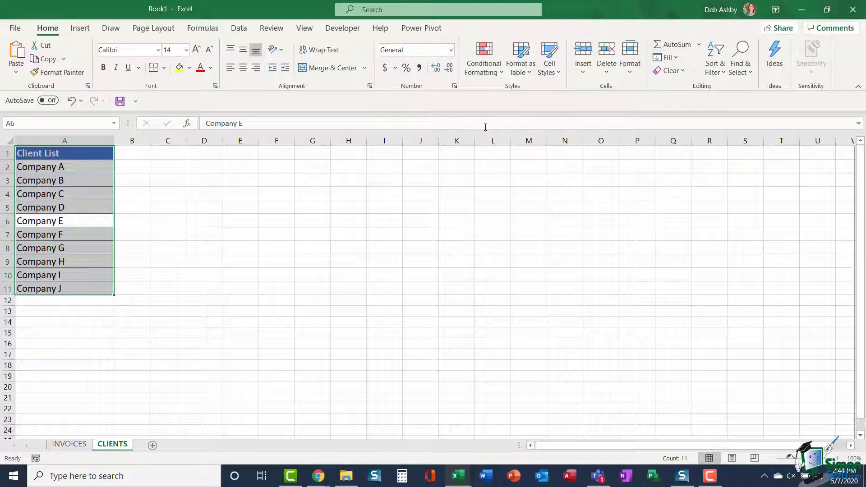
{"action": "left_click", "coordinate": [527, 73]}
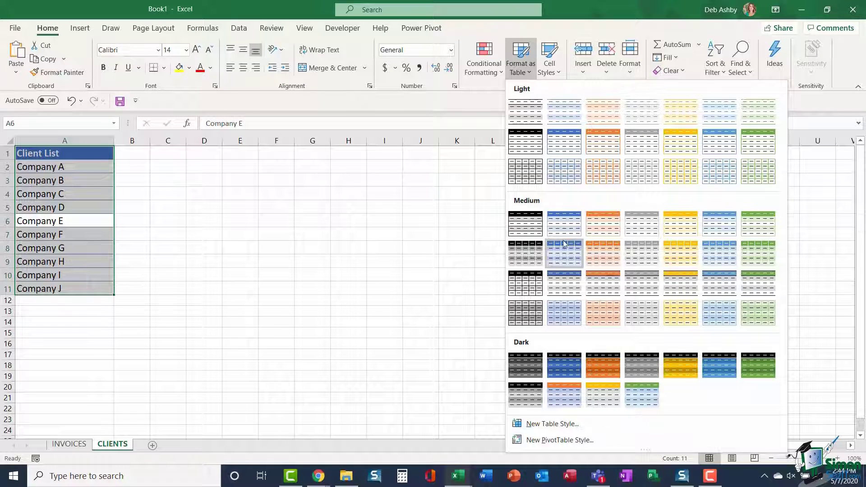
{"action": "left_click", "coordinate": [564, 143]}
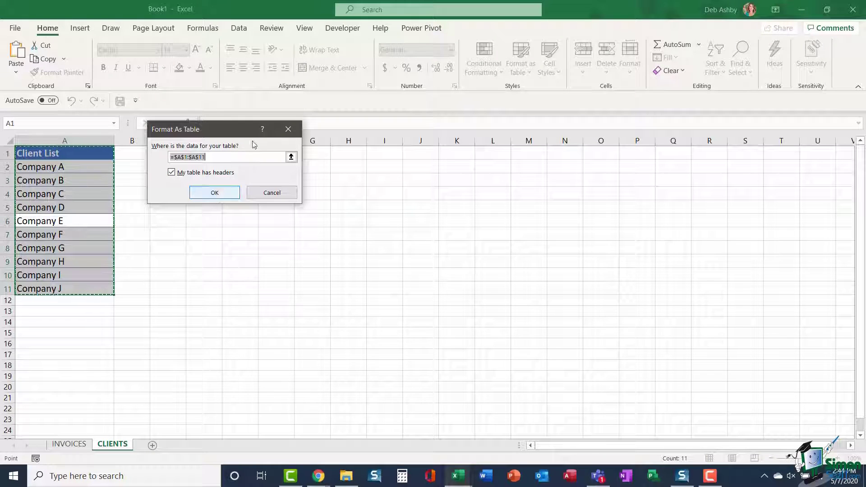
{"action": "left_click", "coordinate": [203, 194]}
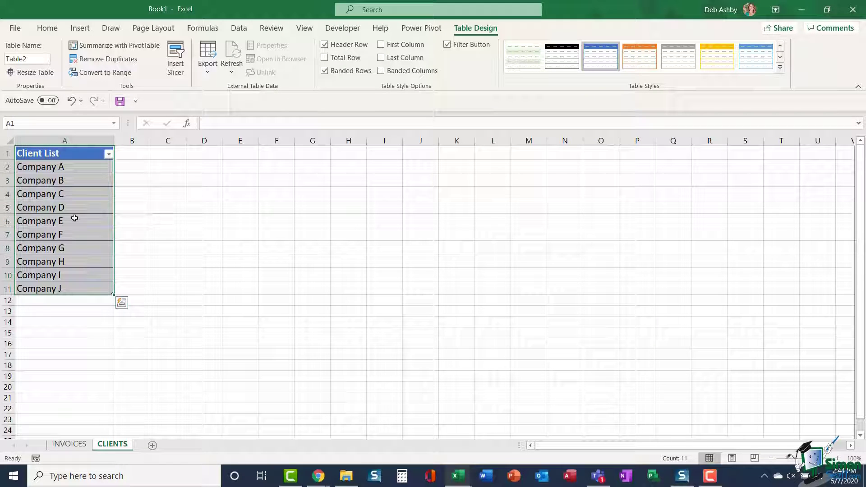
{"action": "left_click", "coordinate": [109, 153]}
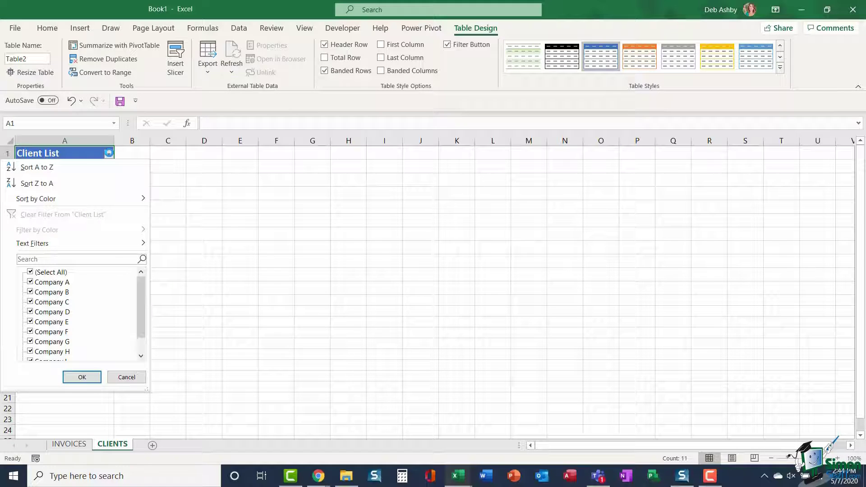
{"action": "left_click", "coordinate": [135, 379]}
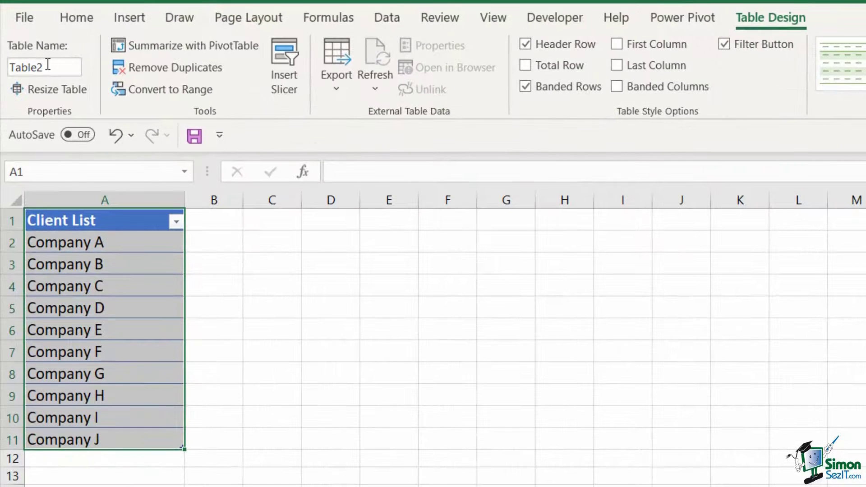
Change the Table Name from Table2 to ClientList.
{"action": "left_click", "coordinate": [48, 64]}
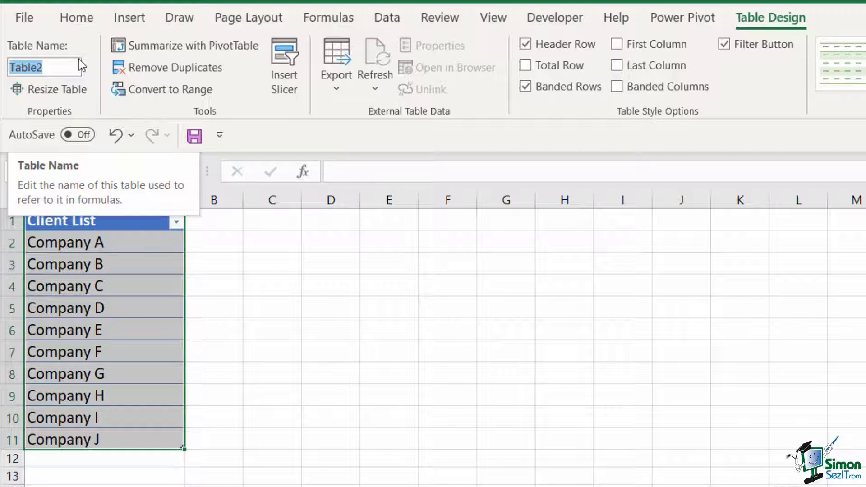
{"action": "type", "text": "ClientL"}
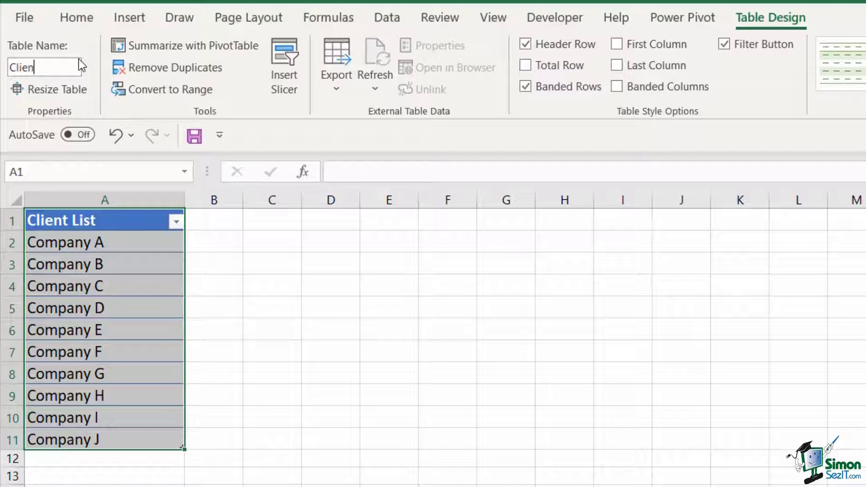
{"action": "type", "text": "ist"}
{"action": "key", "text": "Return"}
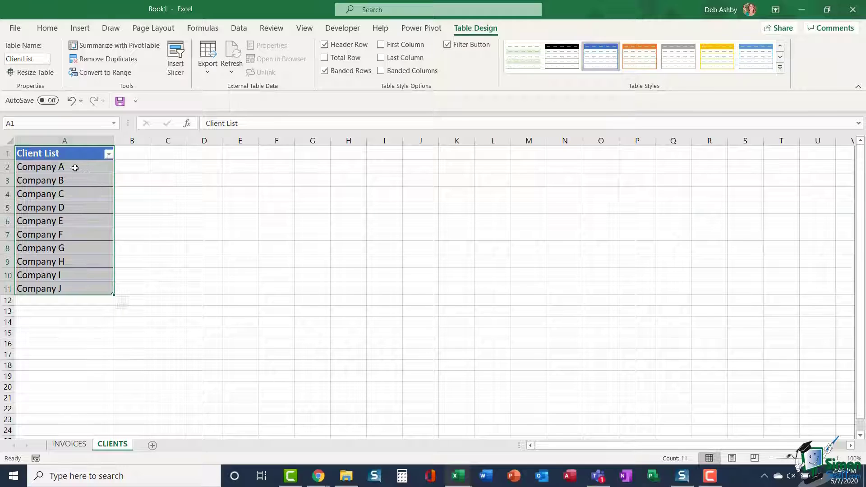
Name A2:A11 'Companies' in the Name Box, verify it in the names list, and return to INVOICES.
{"action": "left_click_drag", "start_coordinate": [80, 167], "coordinate": [74, 289]}
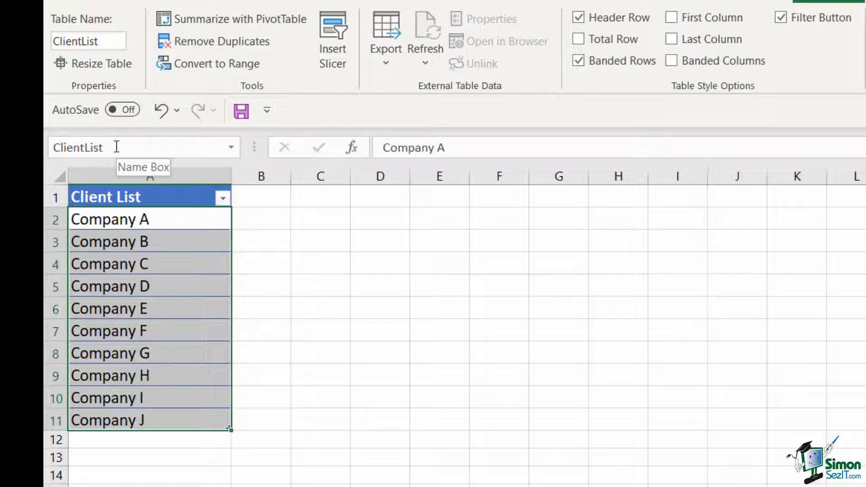
{"action": "left_click", "coordinate": [114, 145]}
{"action": "type", "text": "Compa"}
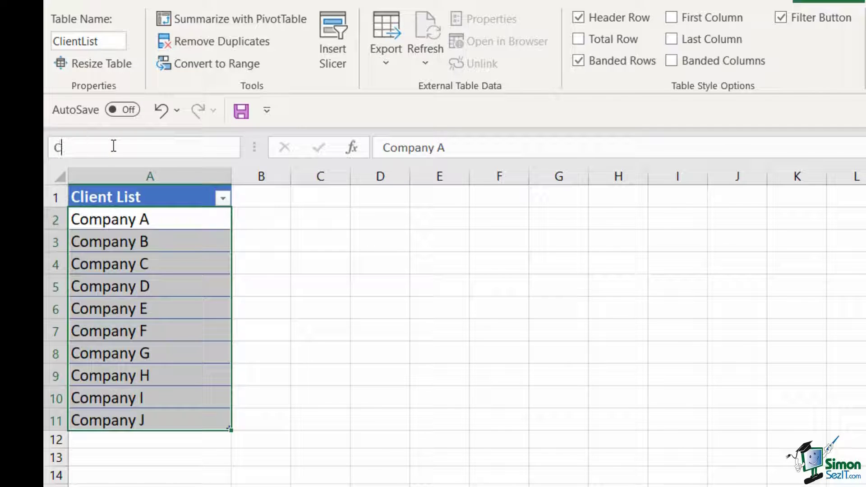
{"action": "type", "text": "nies"}
{"action": "key", "text": "Escape"}
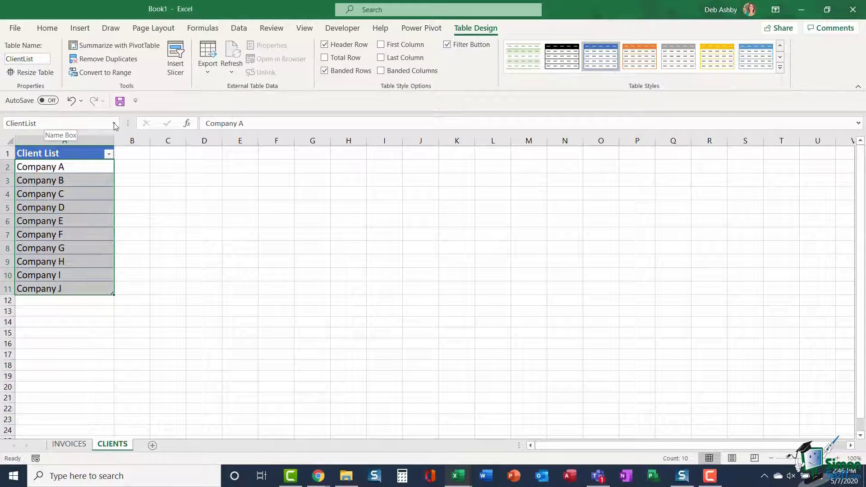
{"action": "left_click", "coordinate": [113, 123]}
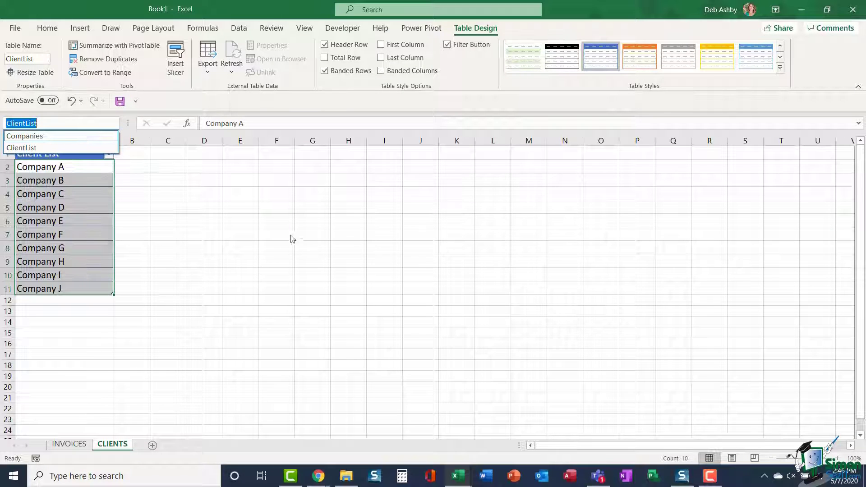
{"action": "key", "text": "Escape"}
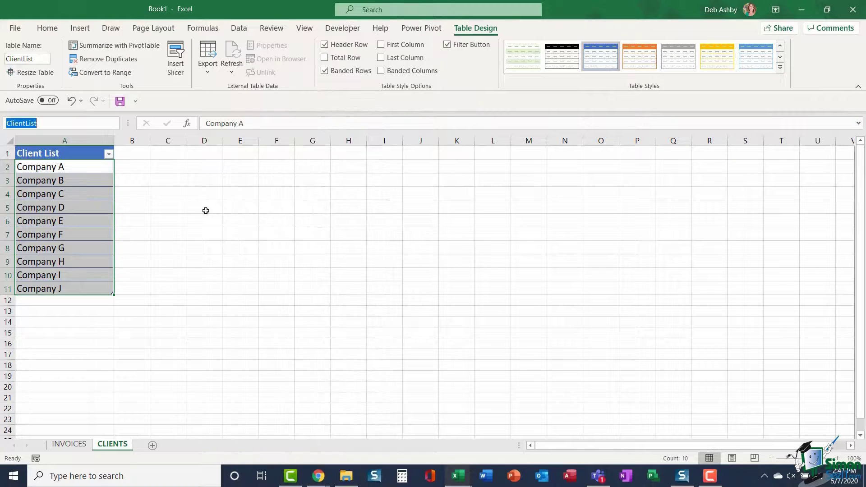
{"action": "left_click", "coordinate": [68, 445]}
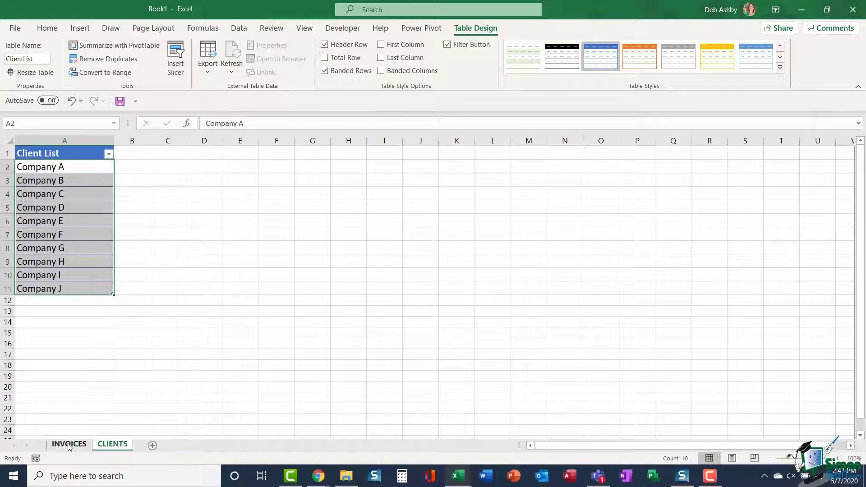
{"action": "left_click", "coordinate": [68, 445]}
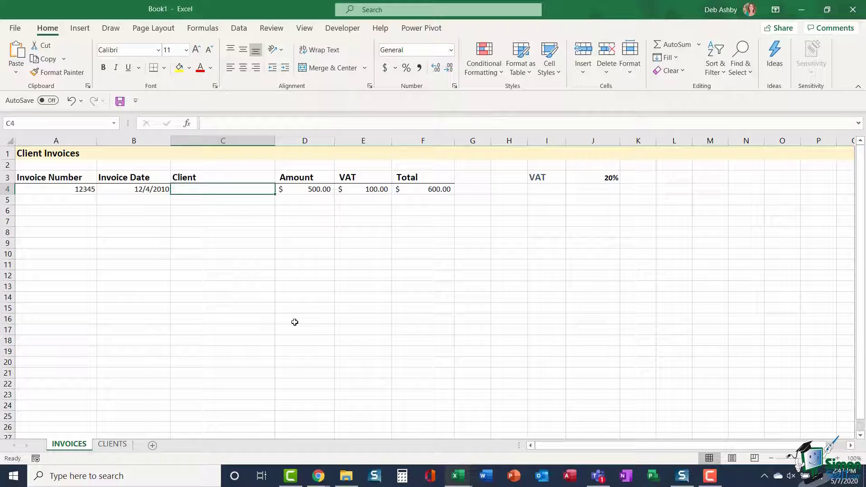
Open Data Validation for cell C4 and set Allow to List.
{"action": "left_click", "coordinate": [238, 29]}
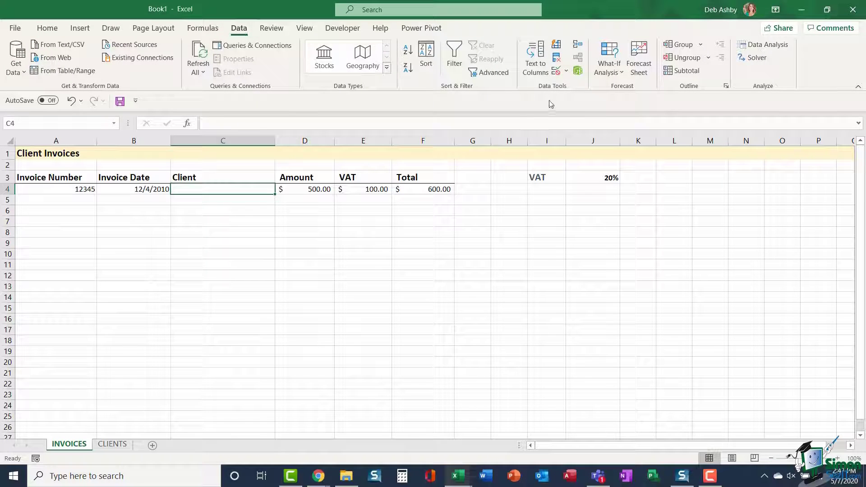
{"action": "left_click", "coordinate": [566, 72]}
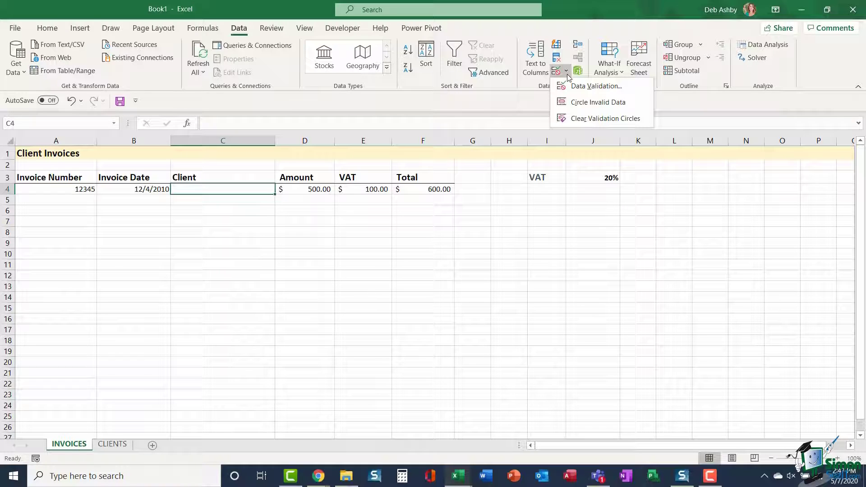
{"action": "left_click", "coordinate": [591, 86]}
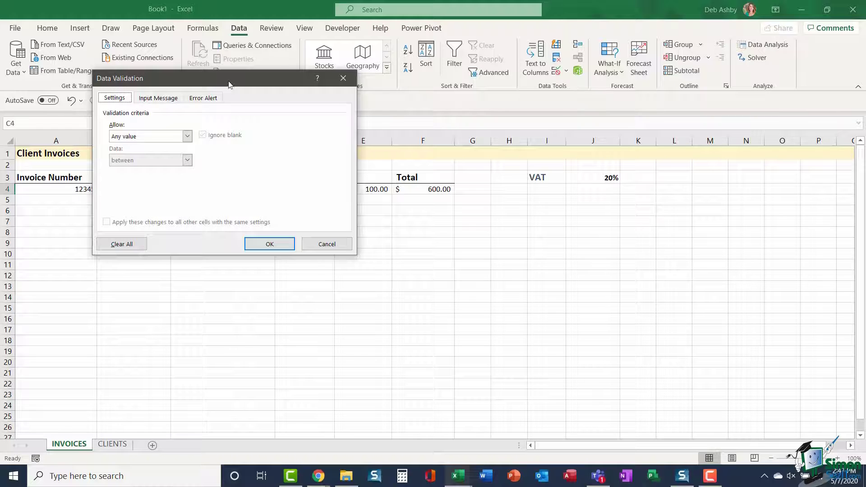
{"action": "left_click_drag", "start_coordinate": [229, 84], "coordinate": [481, 148]}
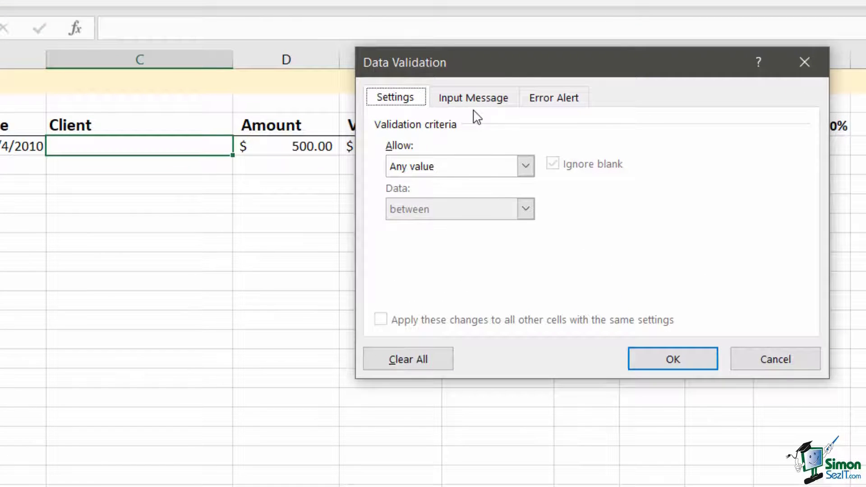
{"action": "left_click", "coordinate": [525, 167]}
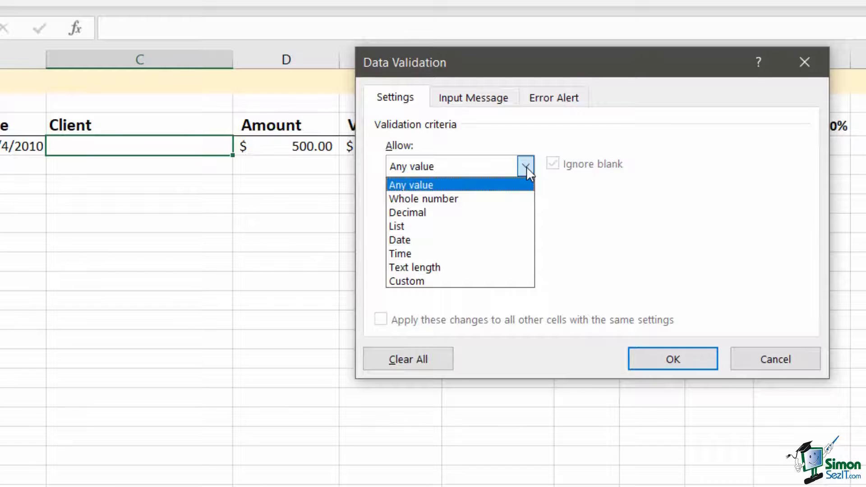
{"action": "left_click", "coordinate": [419, 227]}
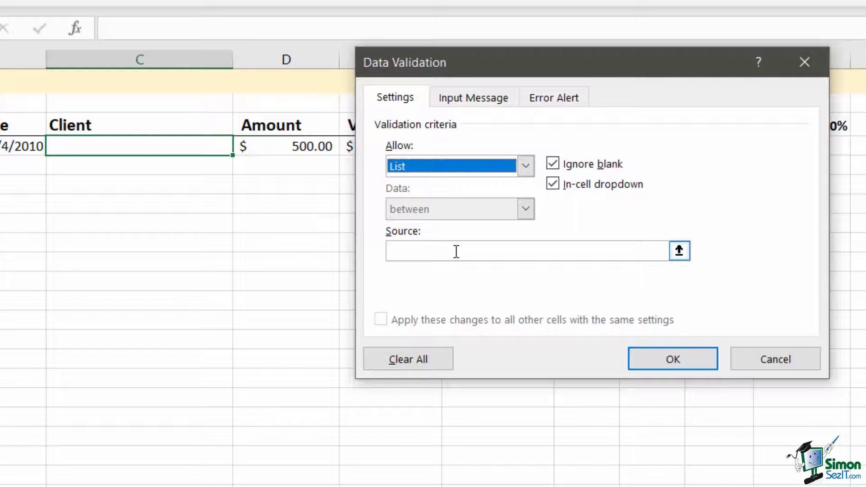
Set the list Source to =Companies by pasting the defined name with F3.
{"action": "left_click", "coordinate": [484, 248]}
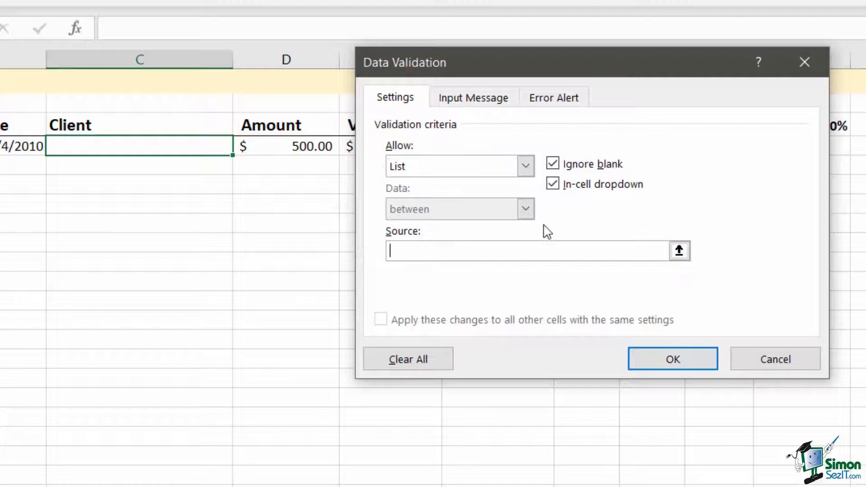
{"action": "type", "text": "="}
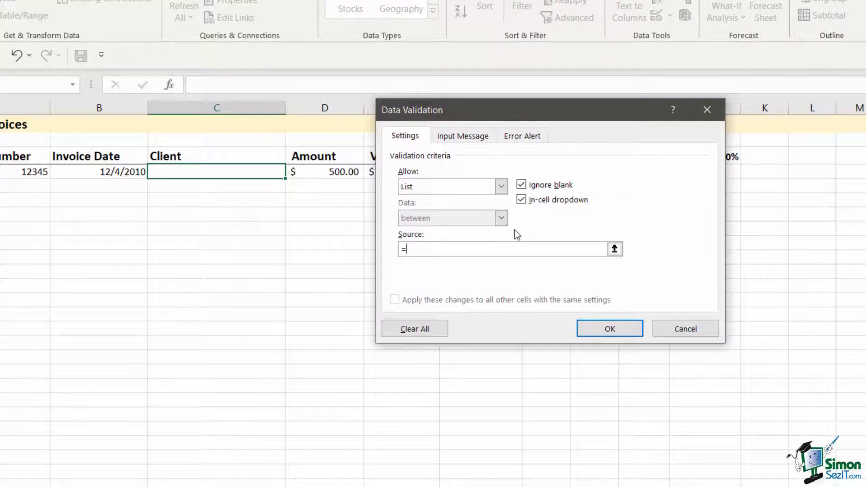
{"action": "key", "text": "F3"}
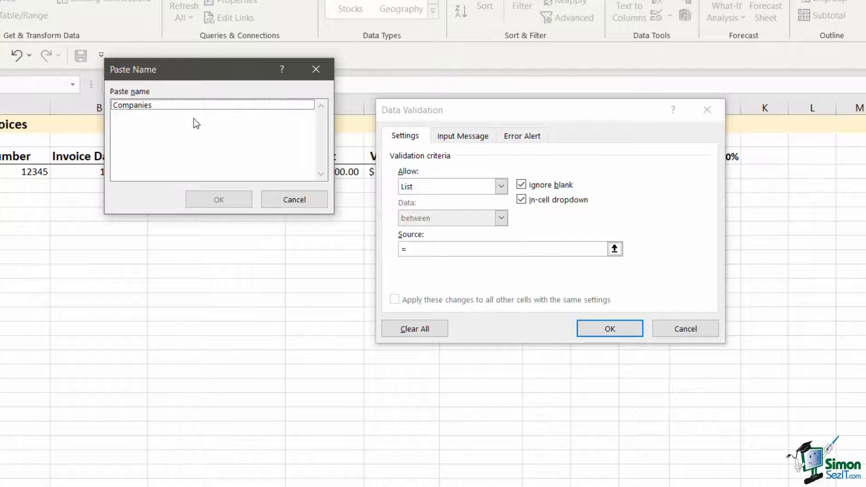
{"action": "left_click", "coordinate": [162, 105]}
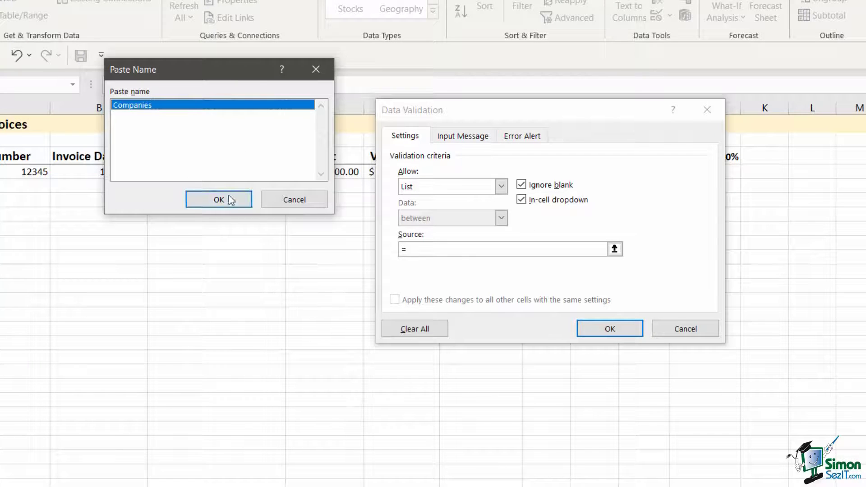
{"action": "left_click", "coordinate": [228, 198]}
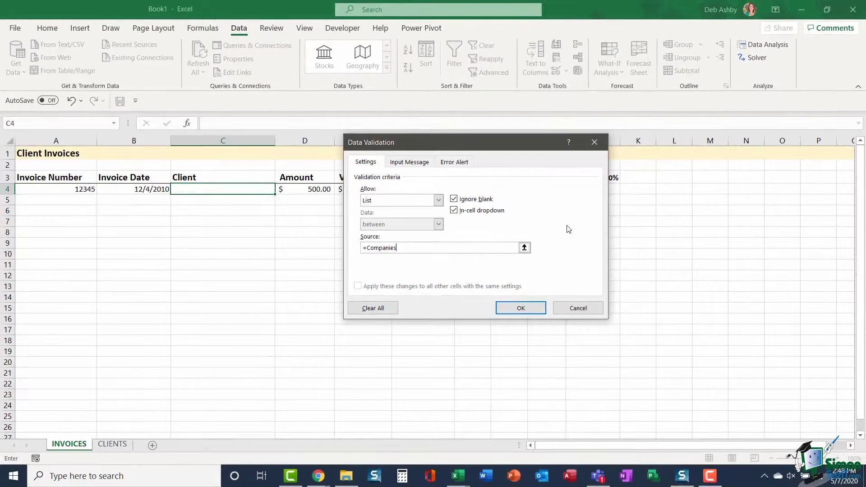
Apply the list validation, then pick Company D from C4's new drop-down.
{"action": "left_click", "coordinate": [529, 308]}
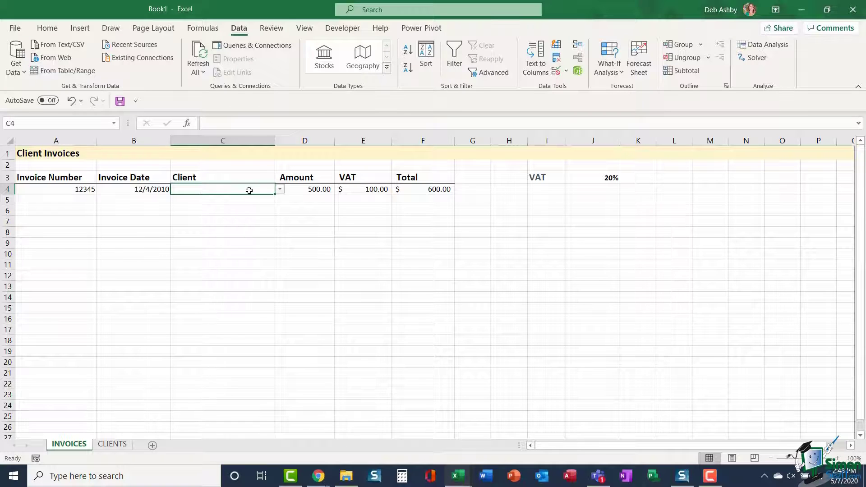
{"action": "left_click", "coordinate": [280, 189]}
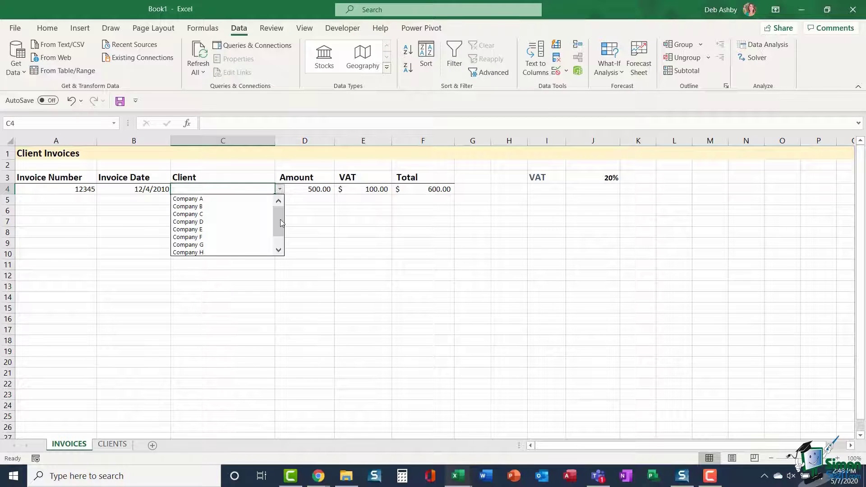
{"action": "mouse_move", "coordinate": [281, 215]}
{"action": "left_mouse_down"}
{"action": "mouse_move", "coordinate": [278, 235]}
{"action": "mouse_move", "coordinate": [283, 206]}
{"action": "left_mouse_up"}
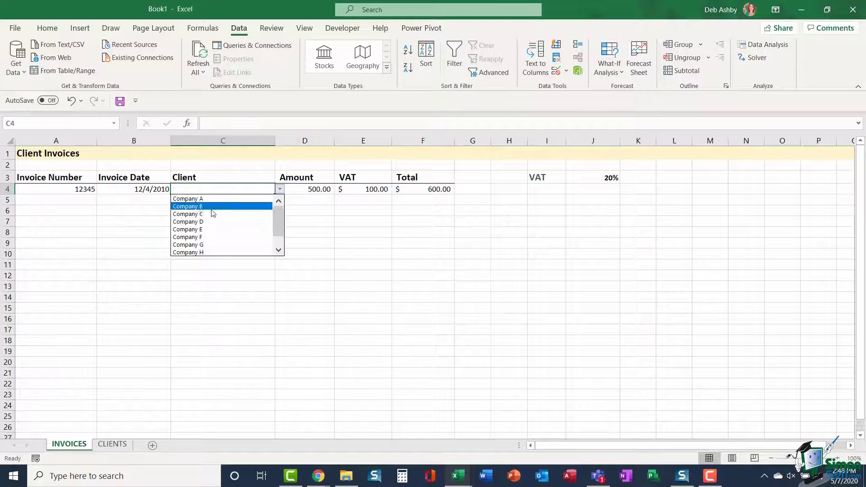
{"action": "left_click", "coordinate": [204, 224]}
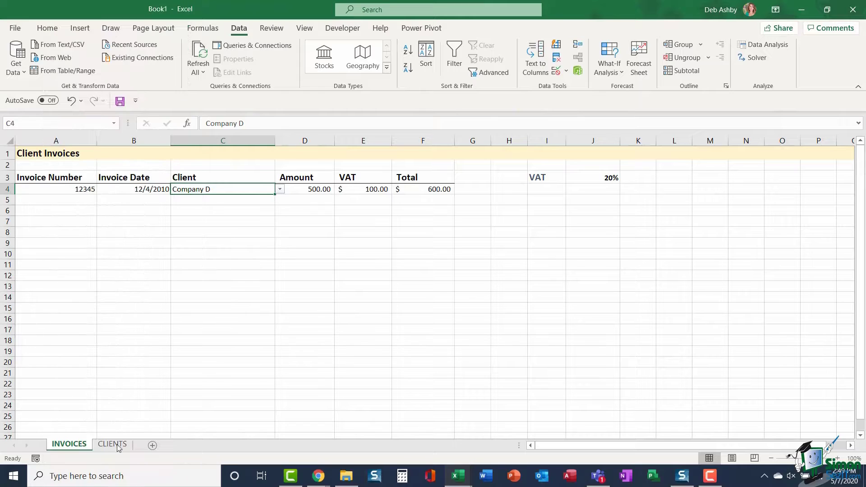
Type Company K into A12 directly below the ClientList table on CLIENTS.
{"action": "left_click", "coordinate": [113, 444]}
{"action": "left_click", "coordinate": [218, 301]}
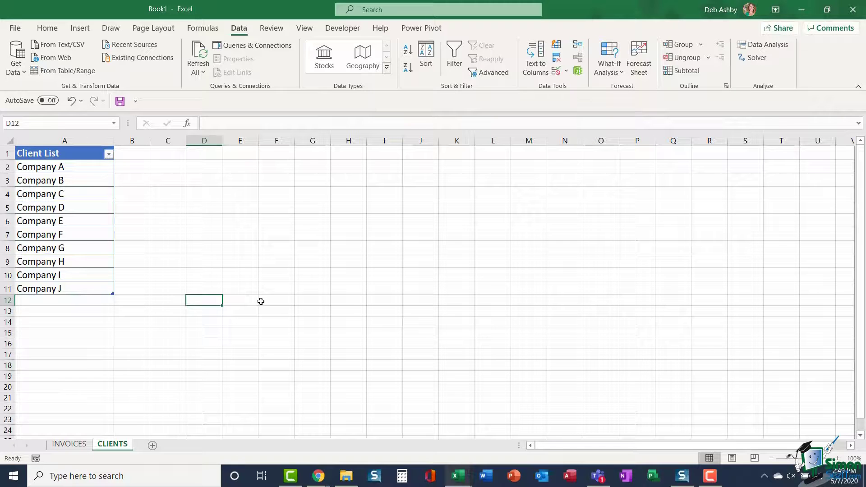
{"action": "left_click", "coordinate": [59, 302]}
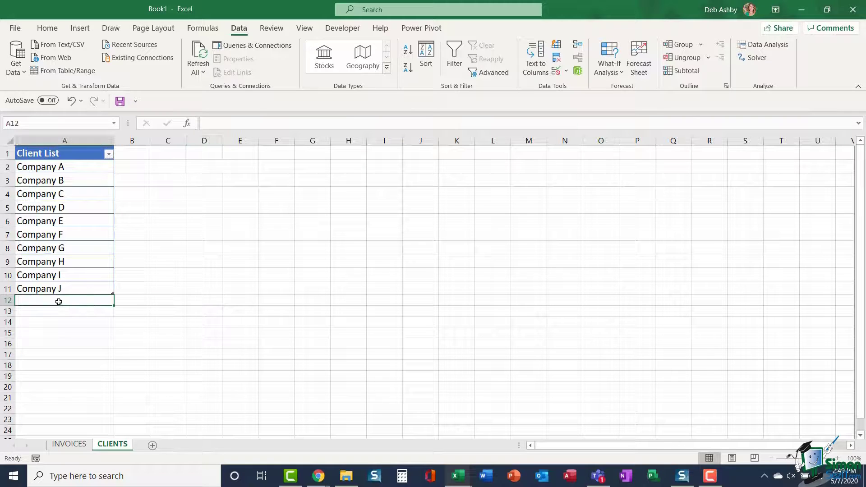
{"action": "type", "text": "Co"}
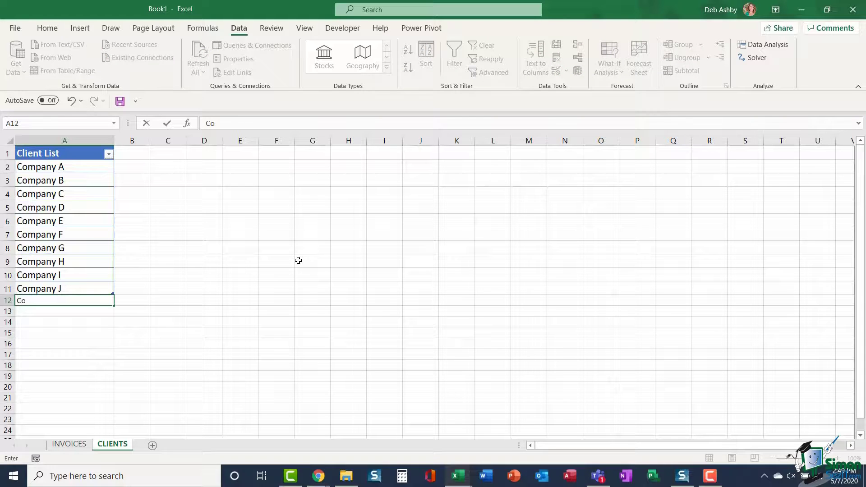
{"action": "type", "text": "mpany K"}
{"action": "key", "text": "Return"}
{"action": "left_click", "coordinate": [298, 260]}
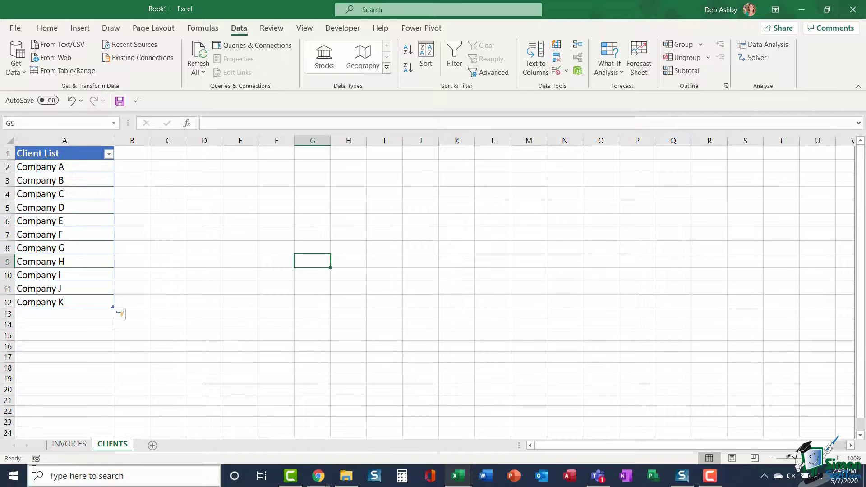
Pick Company K from C4's drop-down, then reopen the list to confirm it's offered.
{"action": "left_click", "coordinate": [68, 444]}
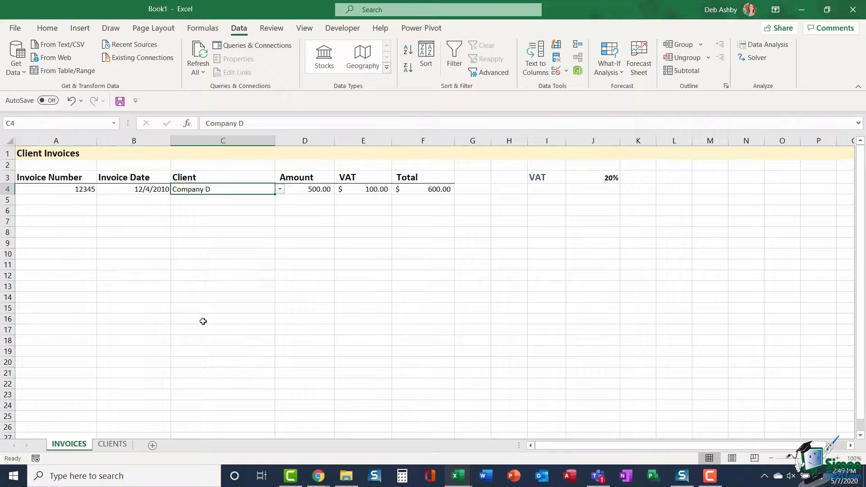
{"action": "left_click", "coordinate": [280, 190]}
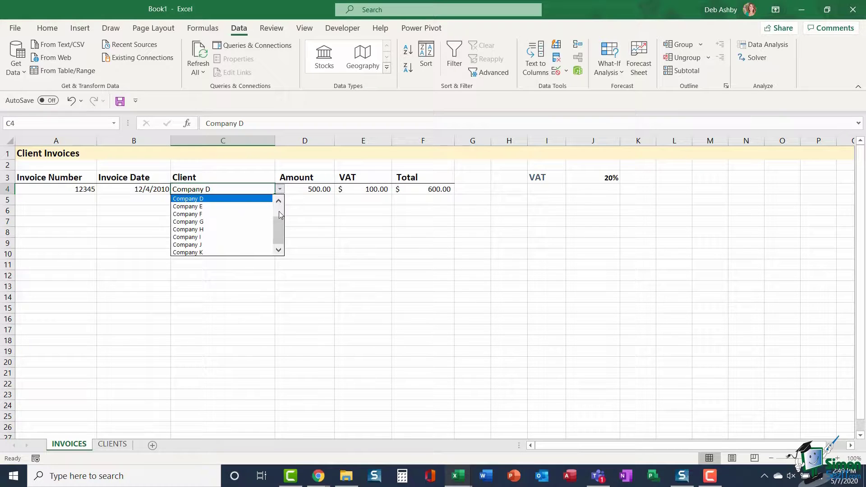
{"action": "left_click", "coordinate": [199, 252]}
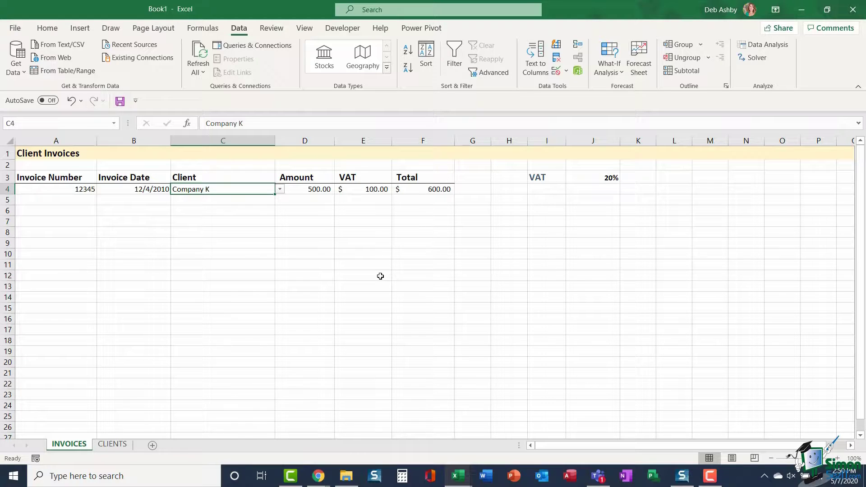
{"action": "left_click", "coordinate": [112, 444]}
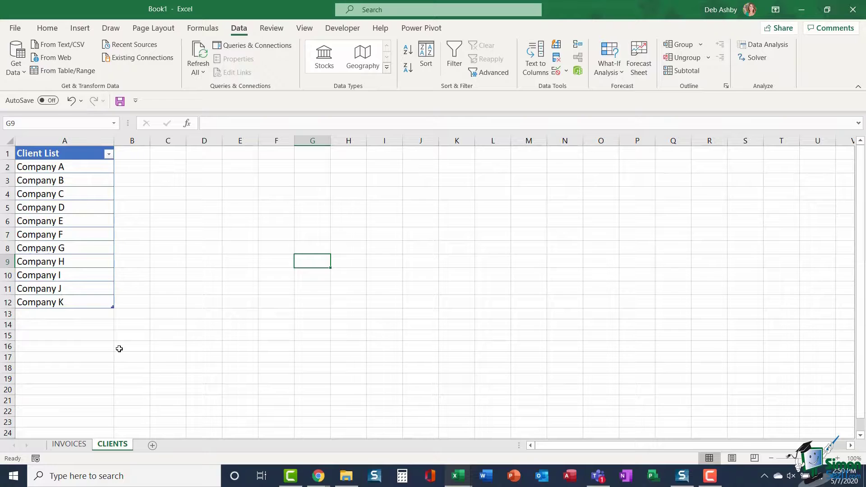
{"action": "left_click", "coordinate": [68, 444]}
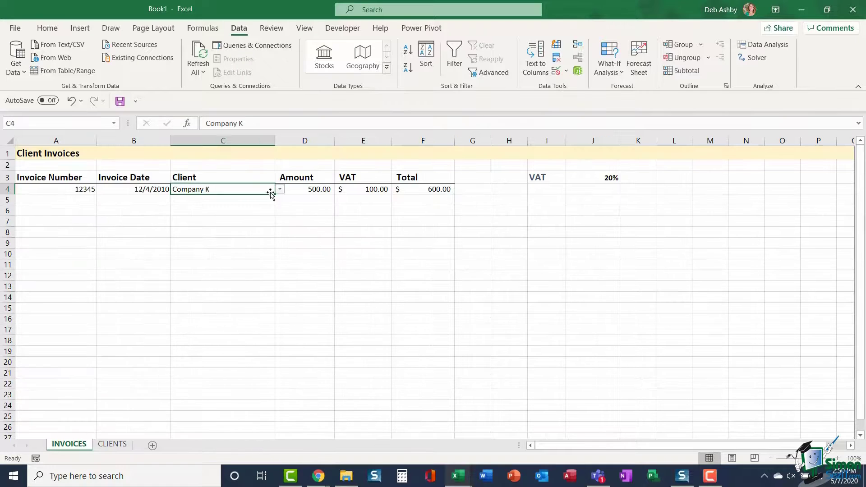
{"action": "left_click", "coordinate": [280, 189]}
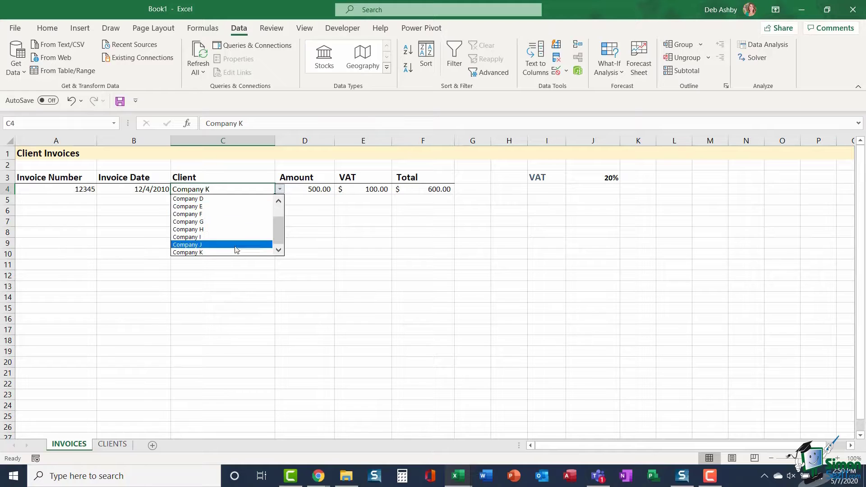
Select A2:A12 on CLIENTS to review Company A through Company K, then deselect.
{"action": "left_click", "coordinate": [114, 446]}
{"action": "left_click", "coordinate": [114, 446]}
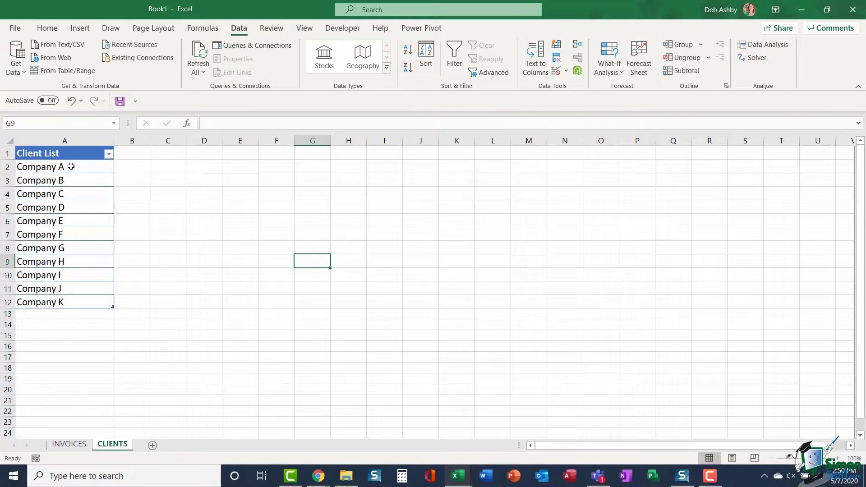
{"action": "left_click_drag", "start_coordinate": [70, 166], "coordinate": [70, 307]}
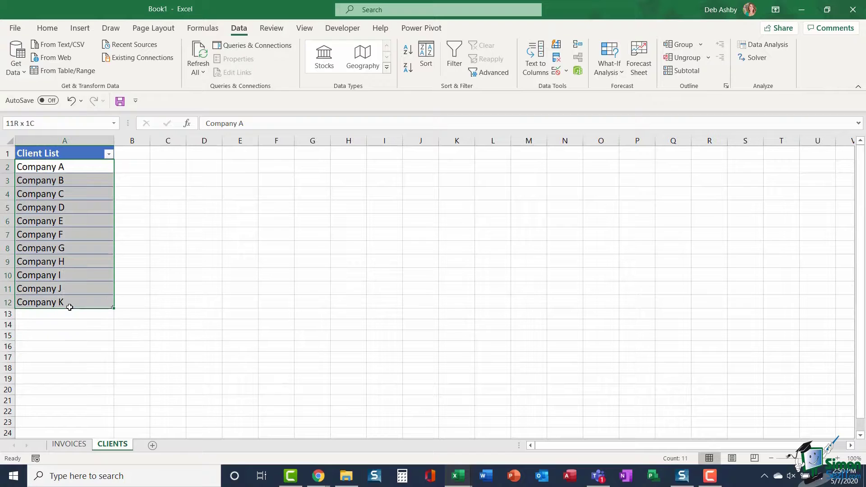
{"action": "left_click", "coordinate": [274, 272]}
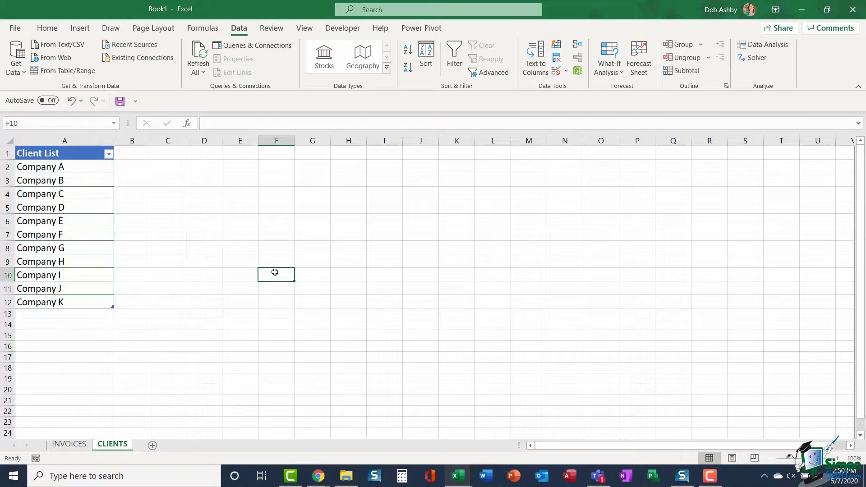